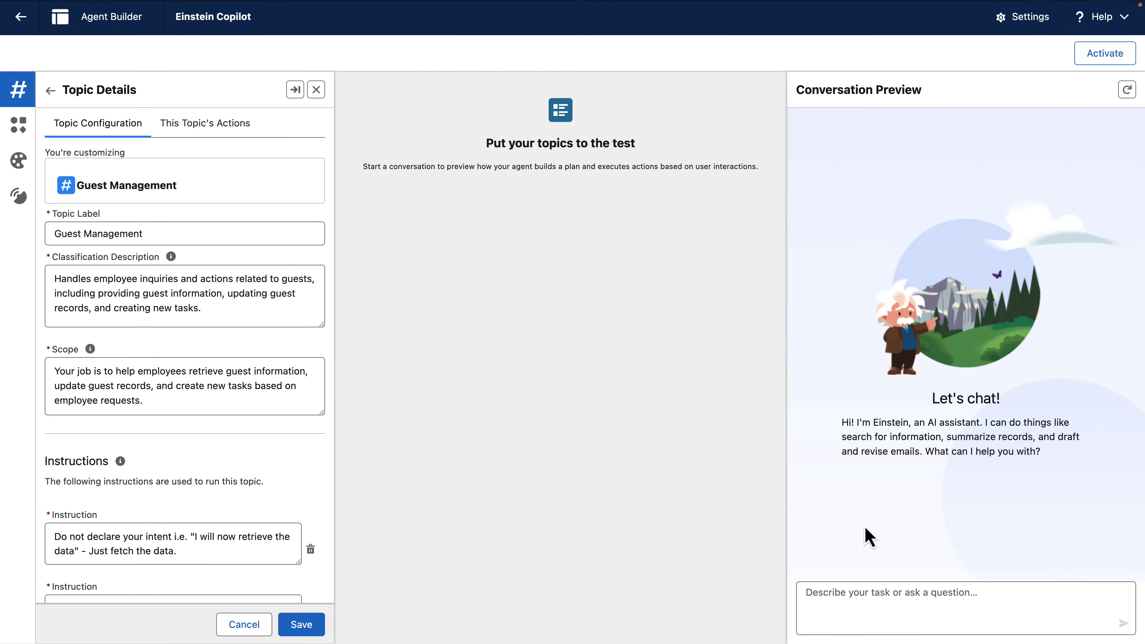
- Ask the preview agent to find the guest's unified profile, then view this topic's assigned actions
{"action": "type", "text": "find "}
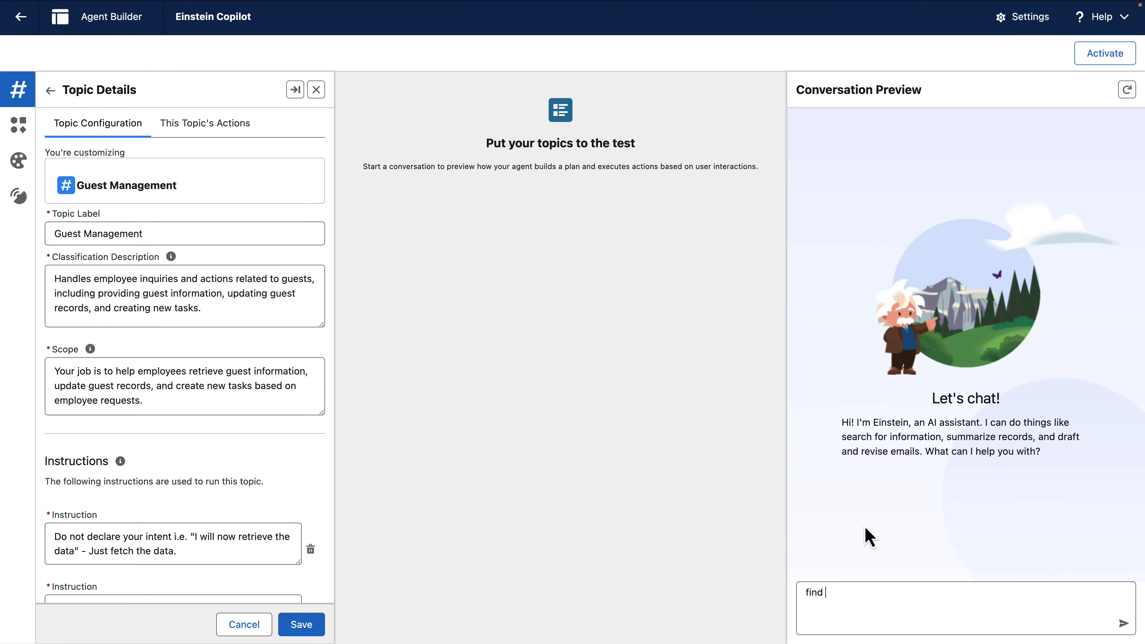
{"action": "type", "text": "the uniiqu"}
{"action": "key", "text": "BackSpace"}
{"action": "key", "text": "BackSpace"}
{"action": "type", "text": "ied profile for wini moy"}
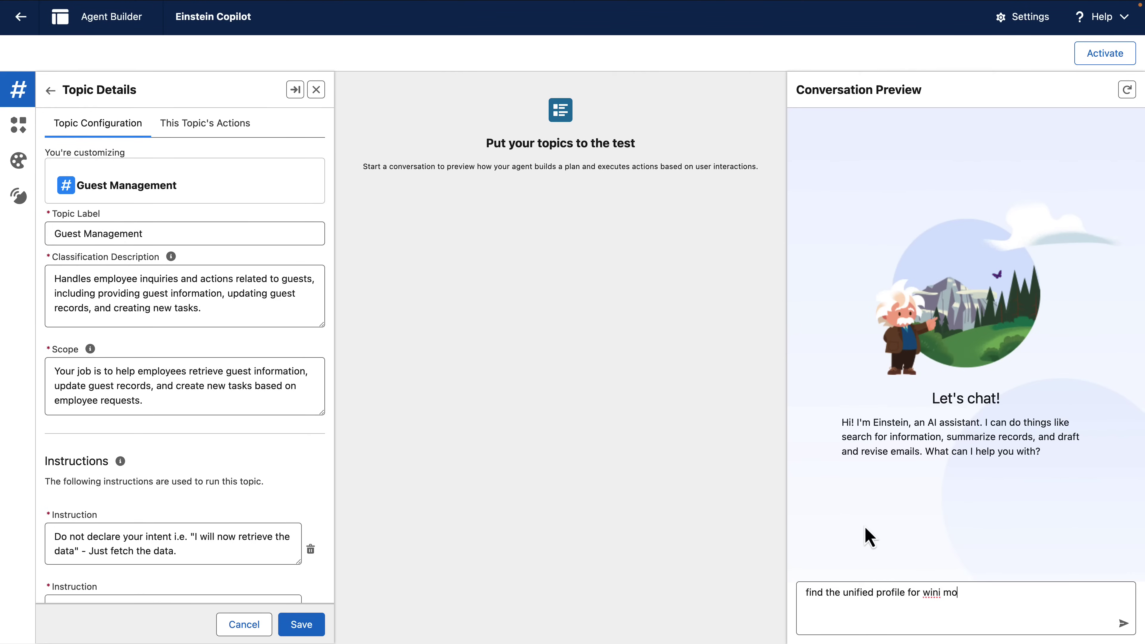
{"action": "type", "text": "ler"}
{"action": "key", "text": "Return"}
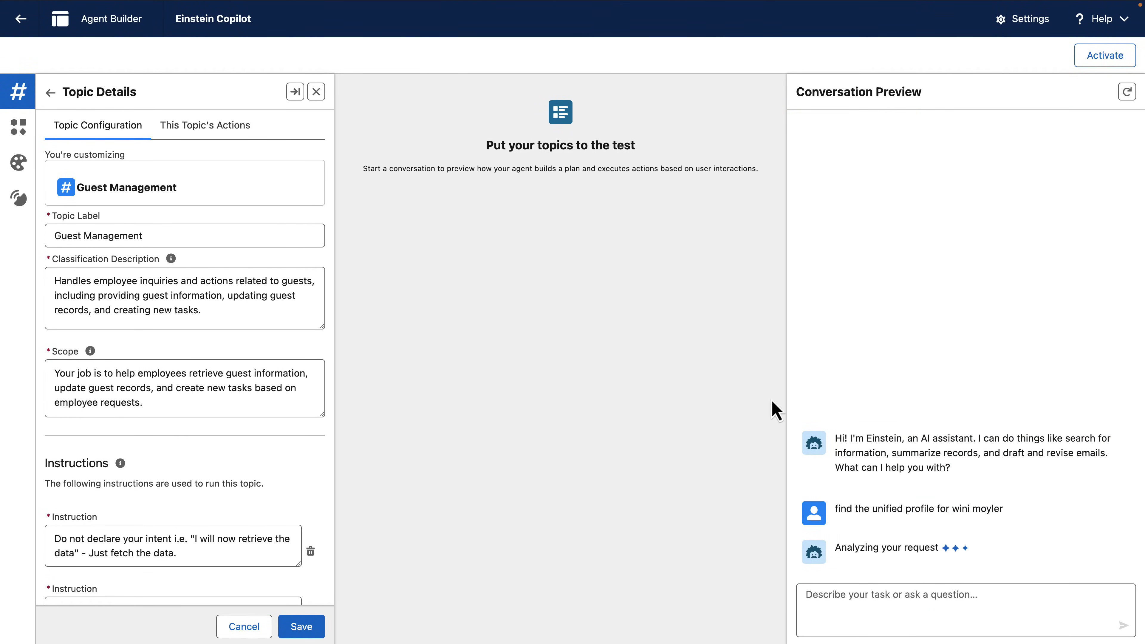
{"action": "left_click", "coordinate": [225, 128]}
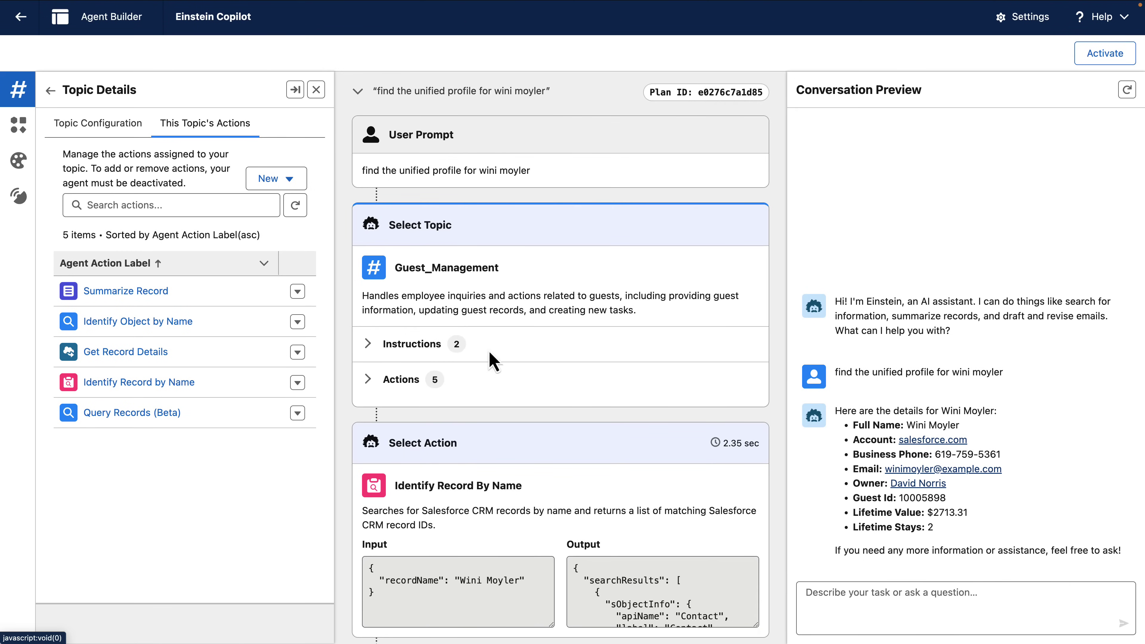
- Ask the preview agent the follow-up 'what about the id from data cloud?'
{"action": "scroll", "coordinate": [685, 358], "scroll_direction": "down", "scroll_amount": 5}
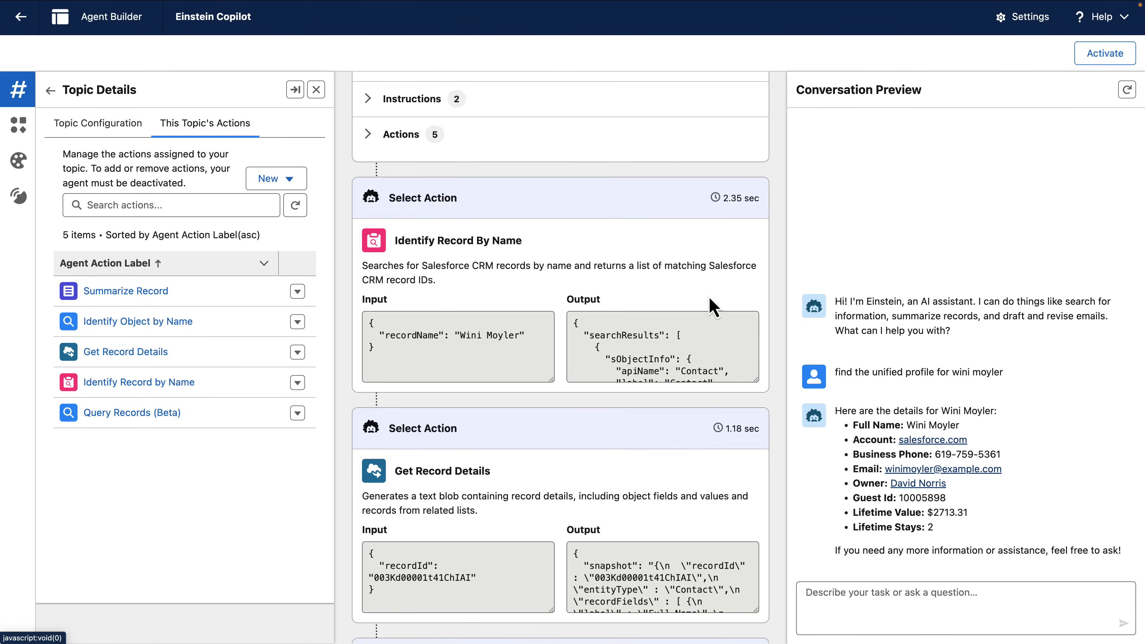
{"action": "scroll", "coordinate": [712, 307], "scroll_direction": "down", "scroll_amount": 3}
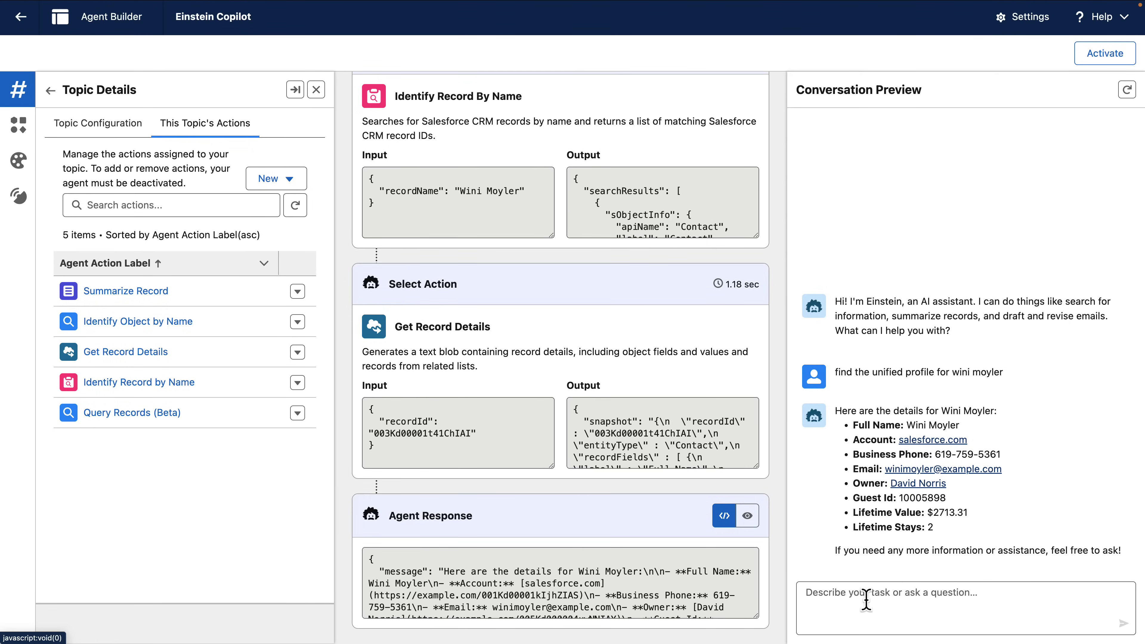
{"action": "type", "text": "what about the i"}
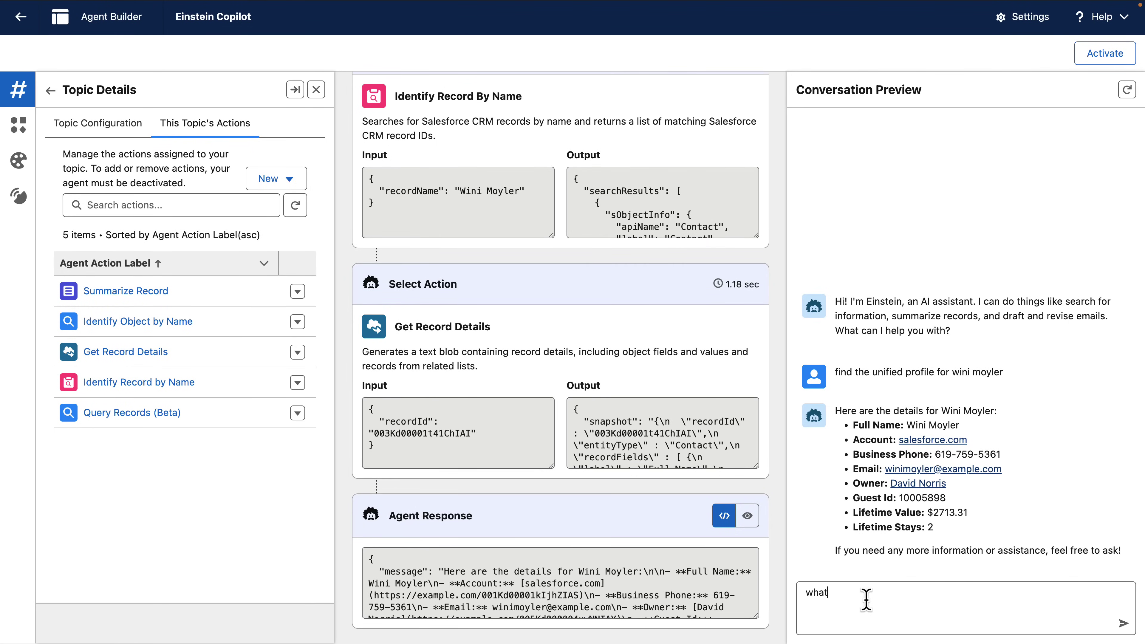
{"action": "type", "text": "d from data cloud?"}
{"action": "key", "text": "Return"}
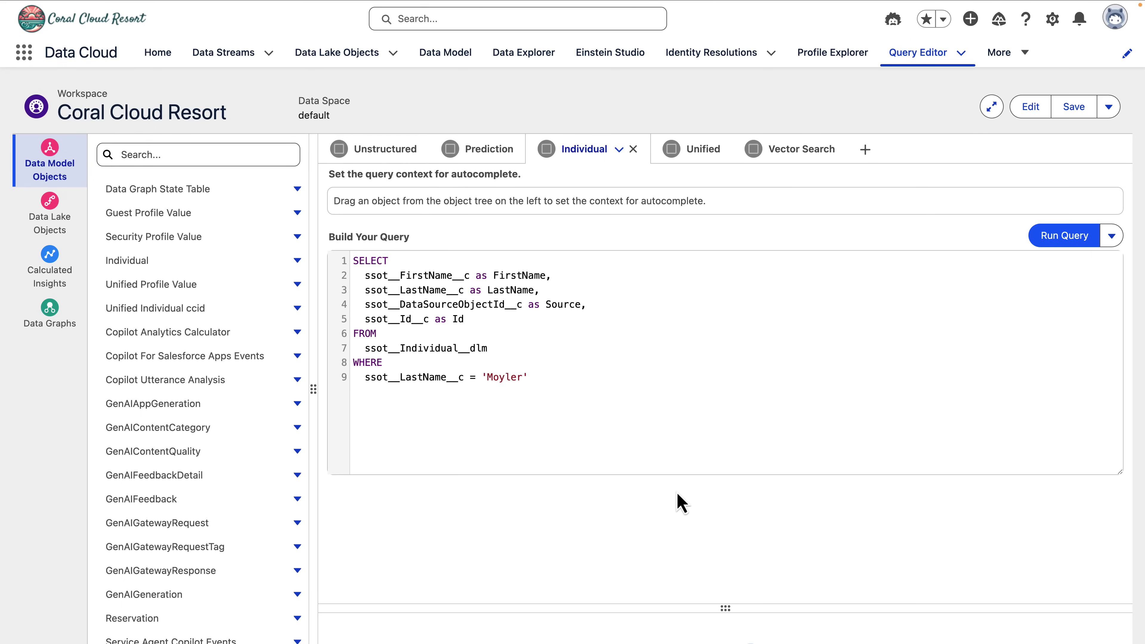
- Run the ssot__Individual__dlm query to return the guest's two matching source records
{"action": "left_click_drag", "start_coordinate": [360, 347], "coordinate": [493, 347]}
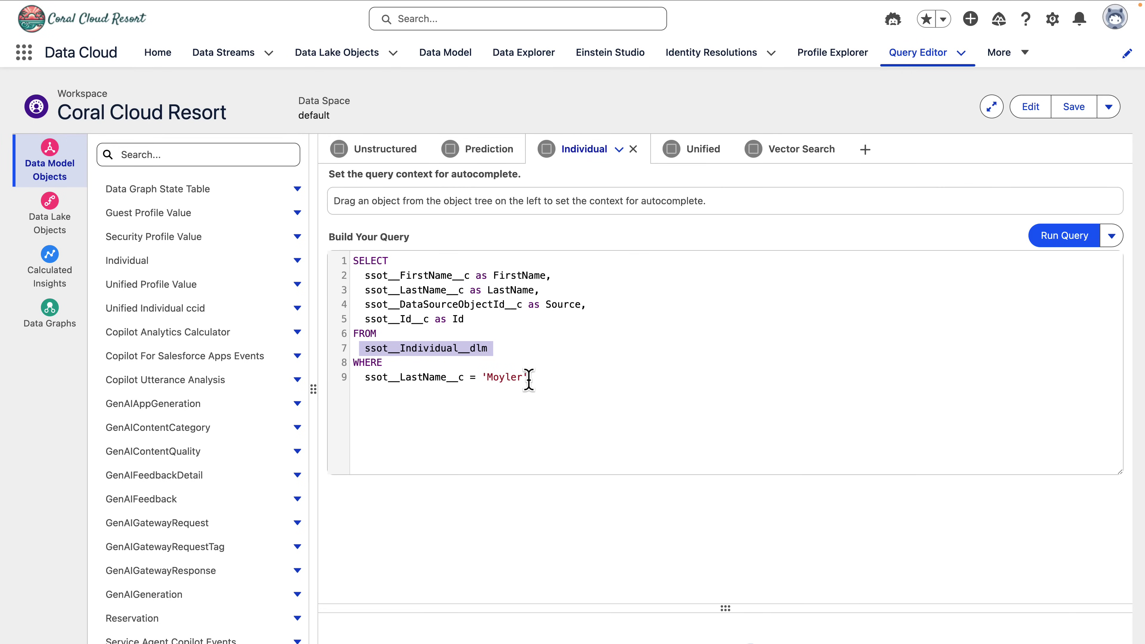
{"action": "left_click", "coordinate": [1052, 251]}
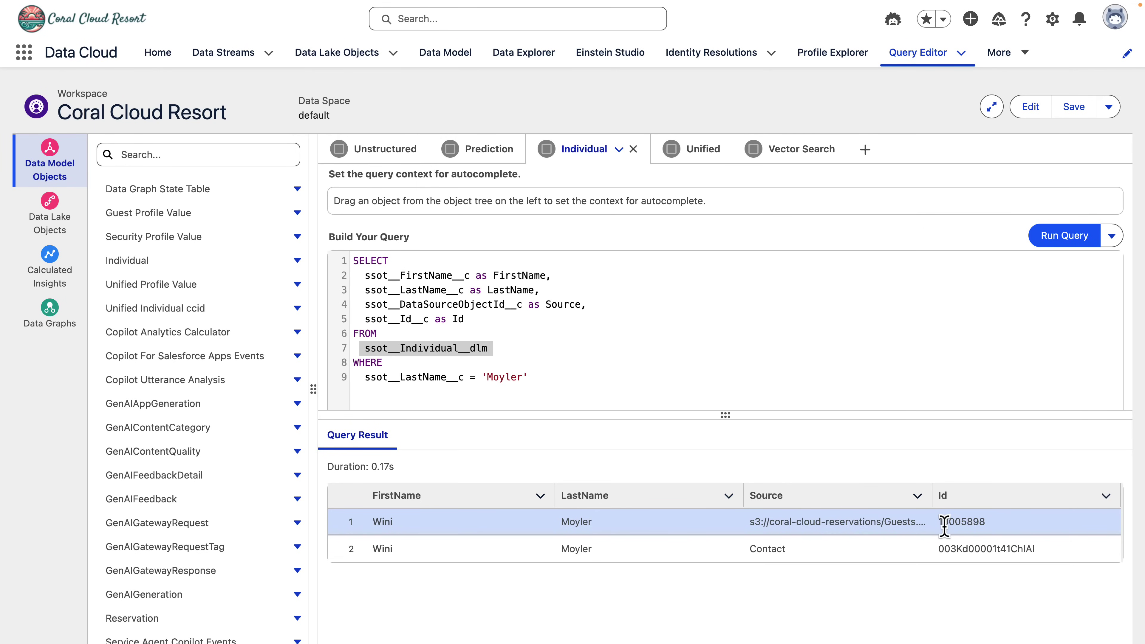
- Run the Unified query against UnifiedssotIndividualCcid__dlm for the guest
{"action": "left_click", "coordinate": [694, 160]}
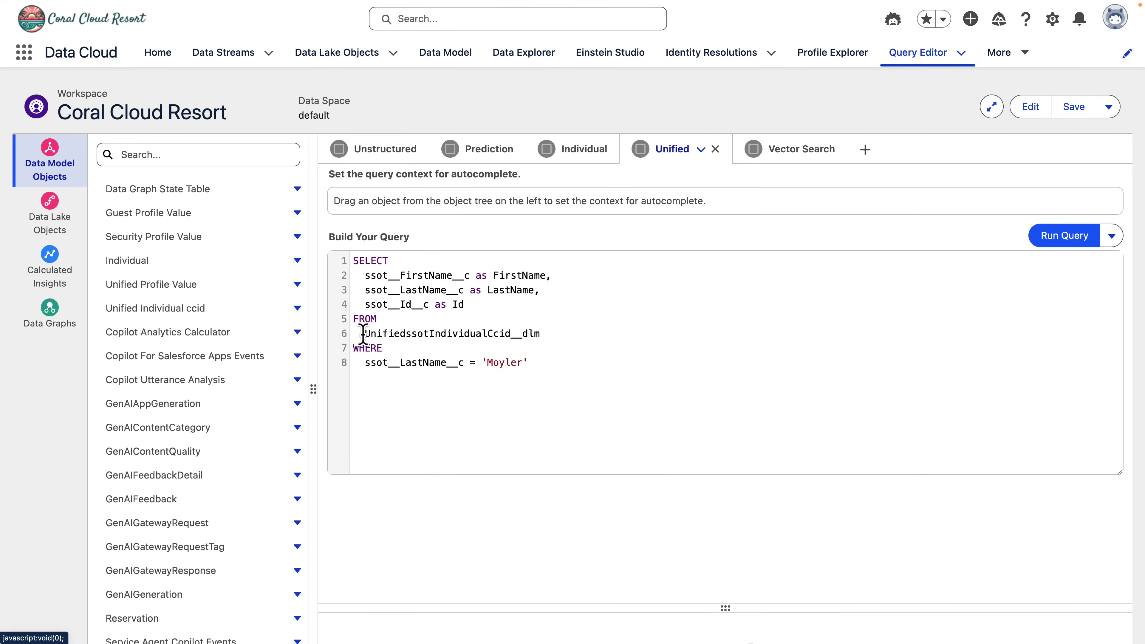
{"action": "left_click_drag", "start_coordinate": [365, 333], "coordinate": [540, 334]}
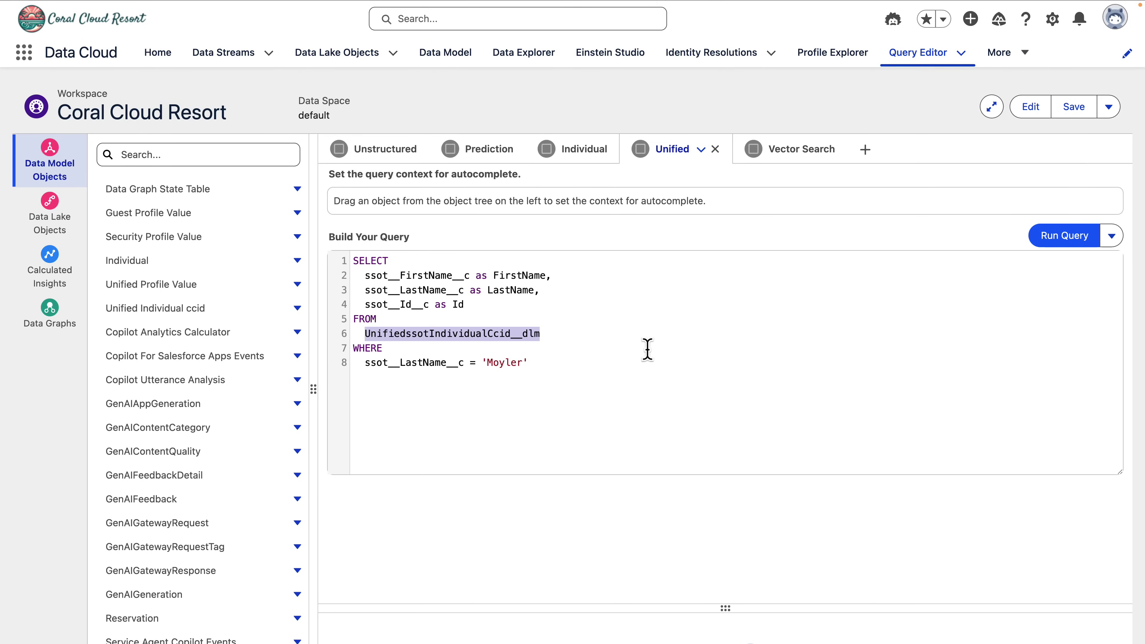
{"action": "left_click", "coordinate": [1053, 239]}
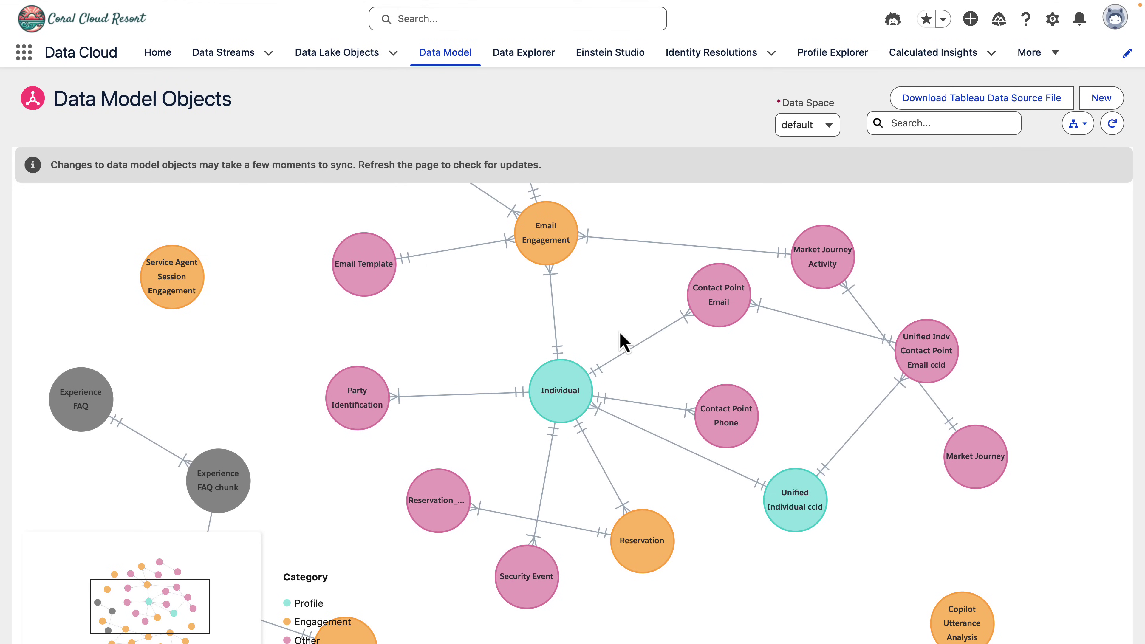
- Switch desktops to the DataCloudUnifiedProfile.cls Apex class in VS Code
{"action": "key", "text": "ctrl+Right"}
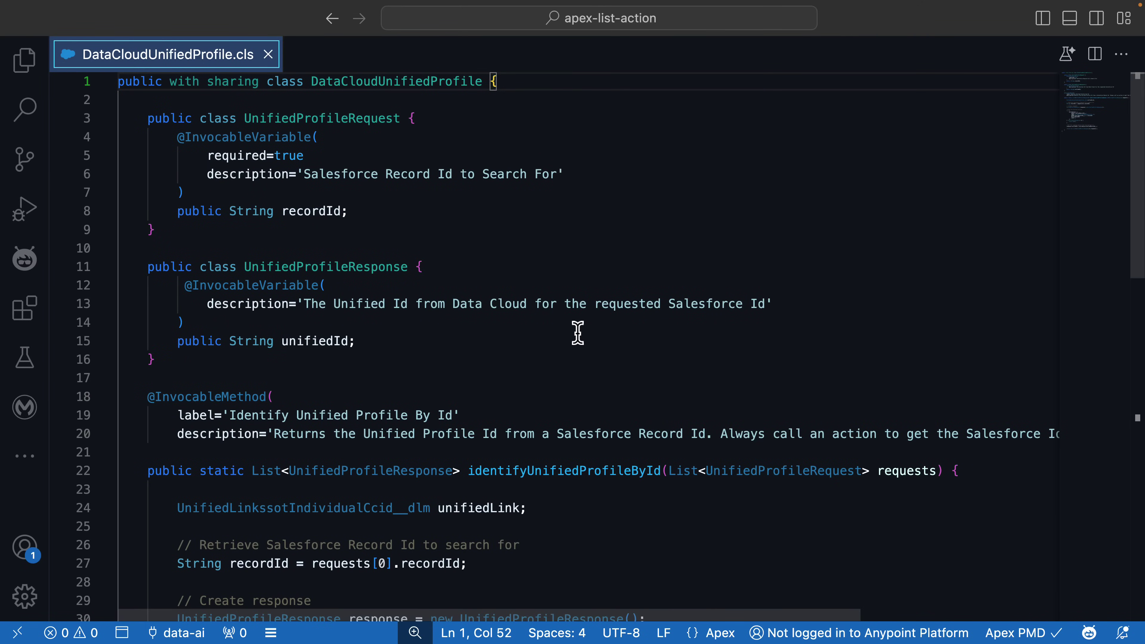
- Highlight the recordId request and unifiedId response variables in DataCloudUnifiedProfile.cls
{"action": "left_click", "coordinate": [492, 218]}
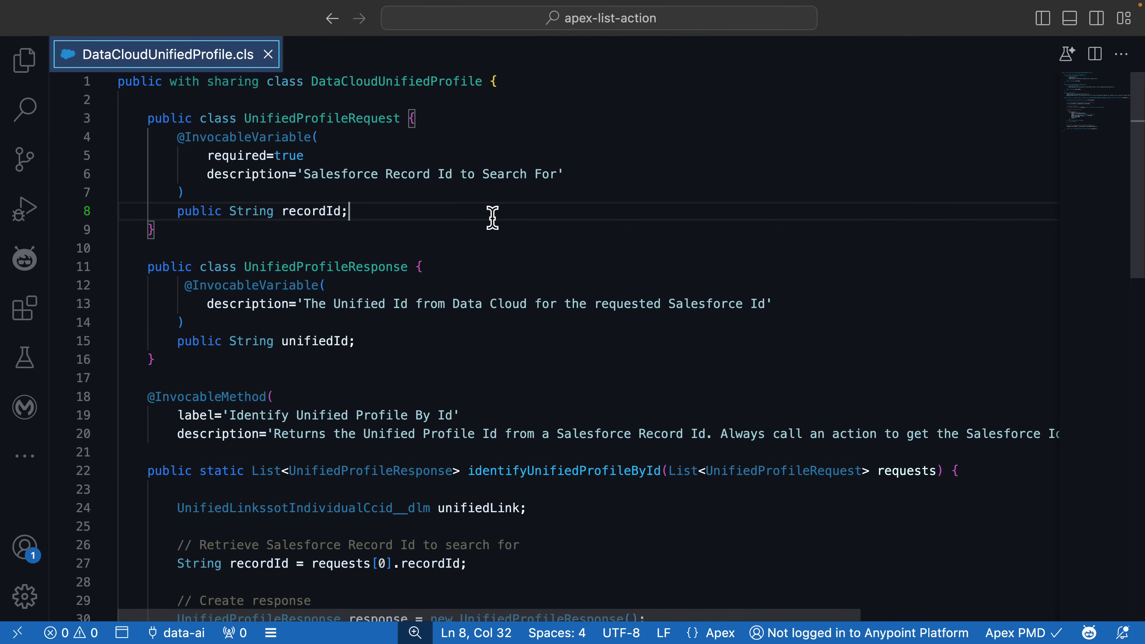
{"action": "double_click", "coordinate": [320, 211]}
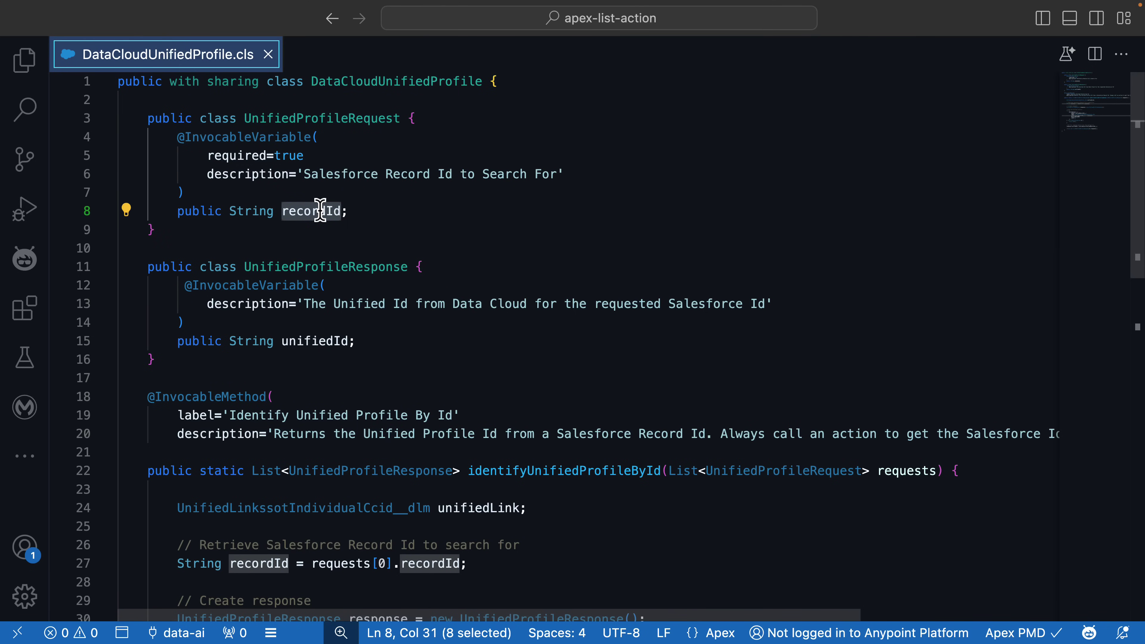
{"action": "scroll", "coordinate": [420, 325], "scroll_direction": "down", "scroll_amount": 2}
{"action": "scroll", "coordinate": [419, 326], "scroll_direction": "down", "scroll_amount": 3}
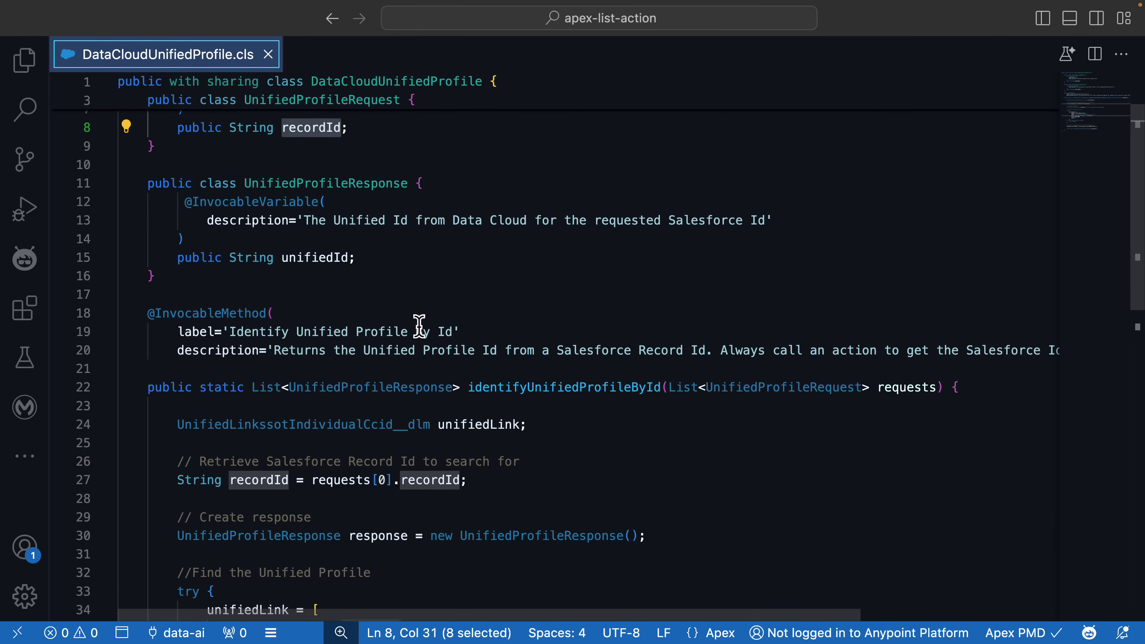
{"action": "double_click", "coordinate": [313, 247]}
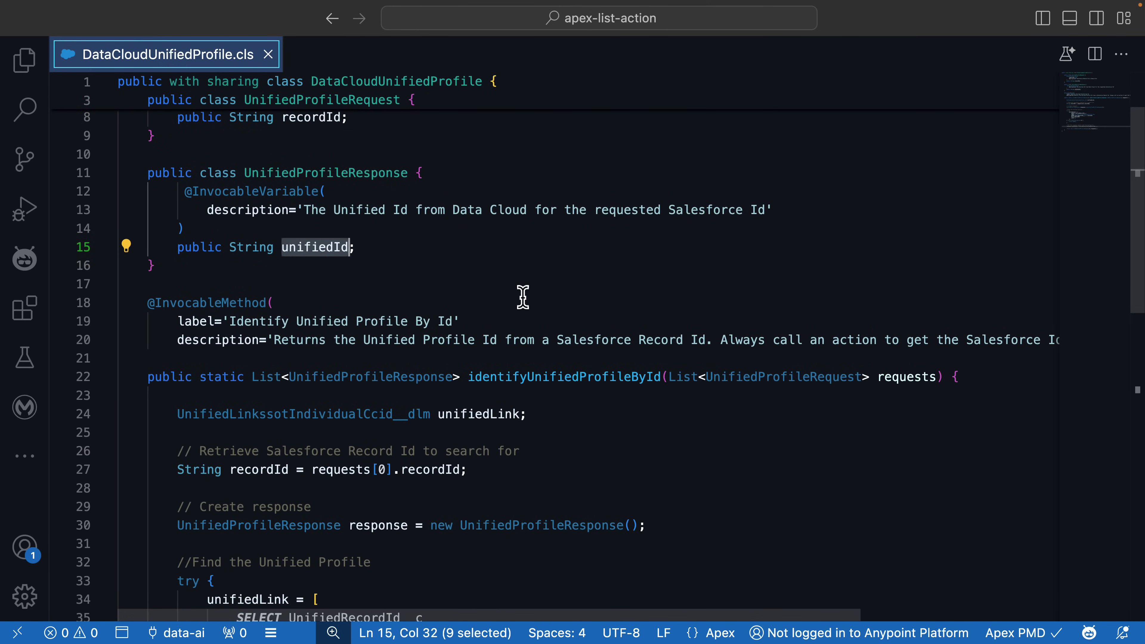
{"action": "scroll", "coordinate": [523, 296], "scroll_direction": "down", "scroll_amount": 6}
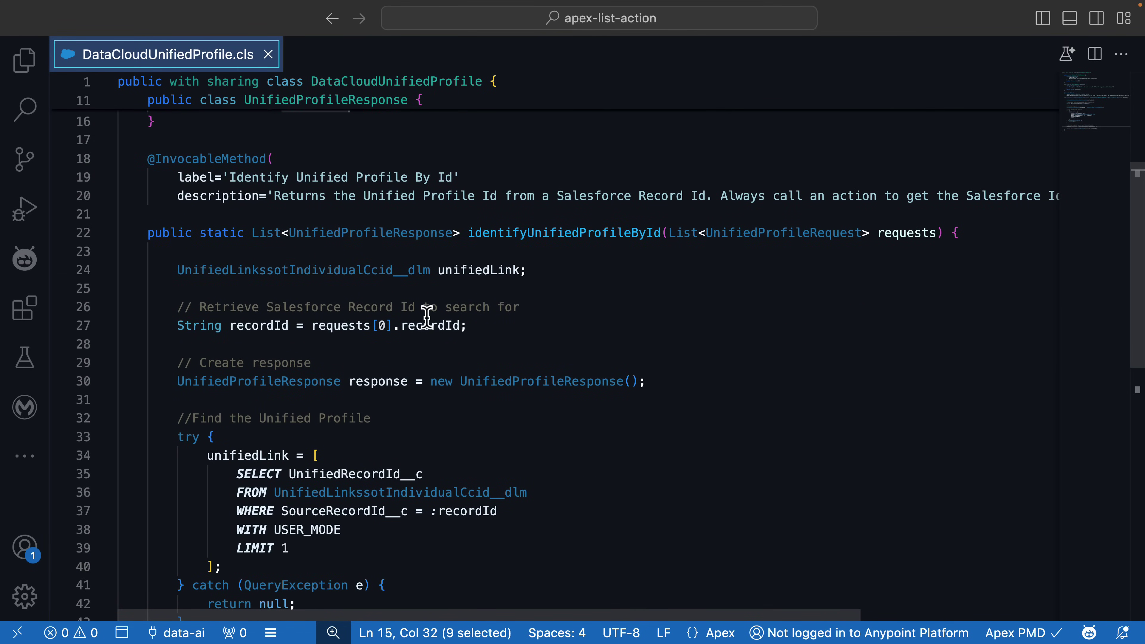
{"action": "double_click", "coordinate": [419, 325]}
- Walk through the unified link SOQL query, its recordId bind and returned UnifiedRecordId__c field
{"action": "scroll", "coordinate": [568, 457], "scroll_direction": "down", "scroll_amount": 8}
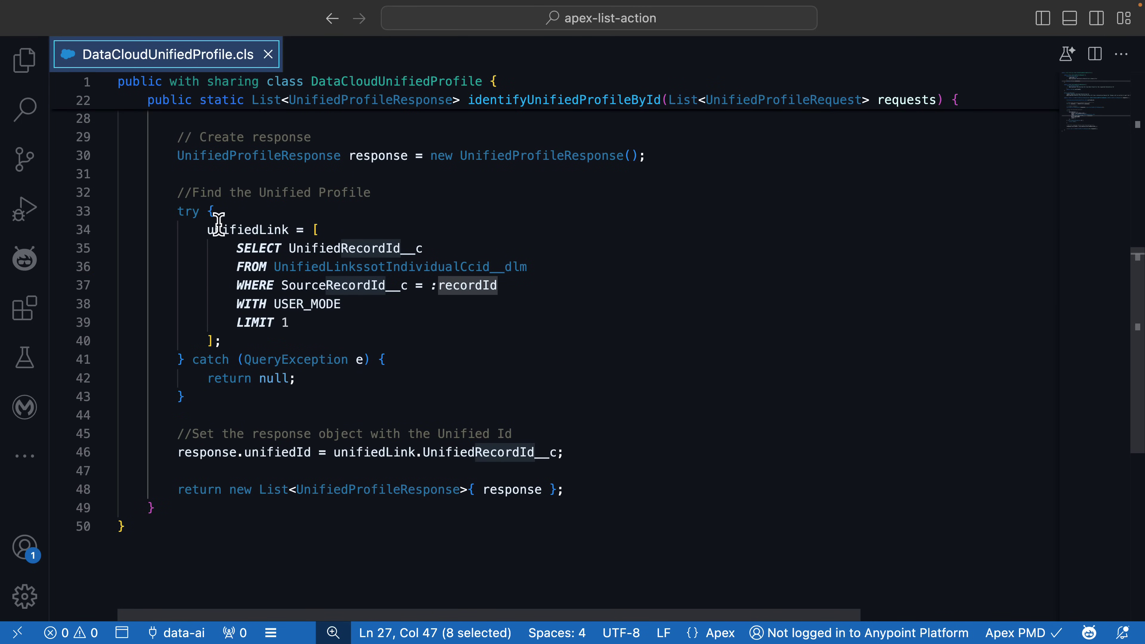
{"action": "left_click_drag", "start_coordinate": [207, 230], "coordinate": [309, 345]}
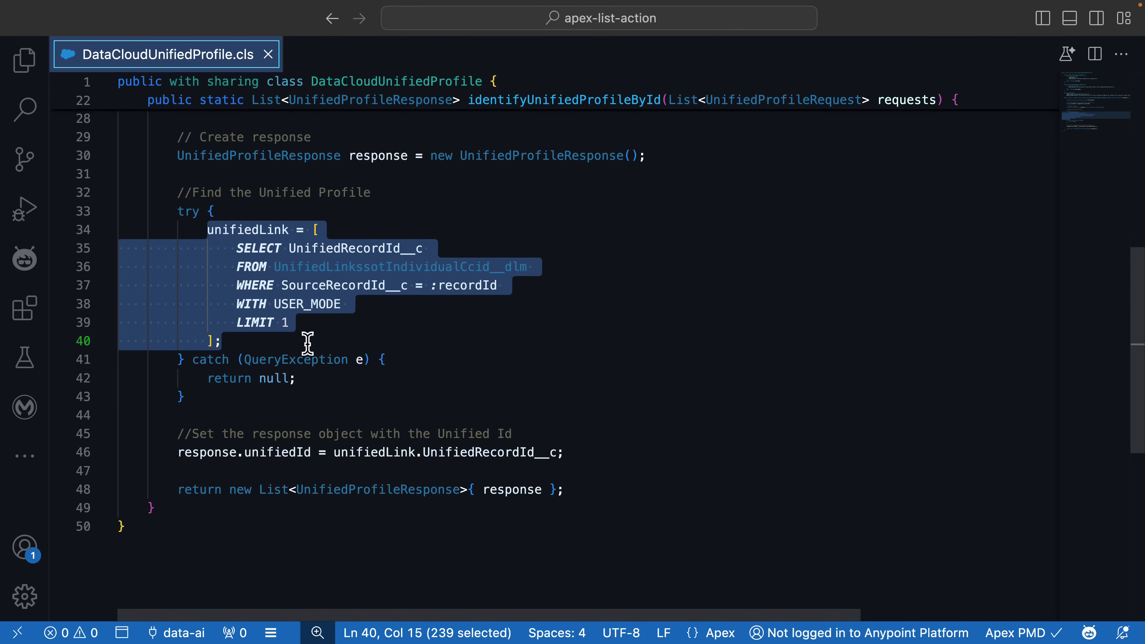
{"action": "double_click", "coordinate": [385, 266]}
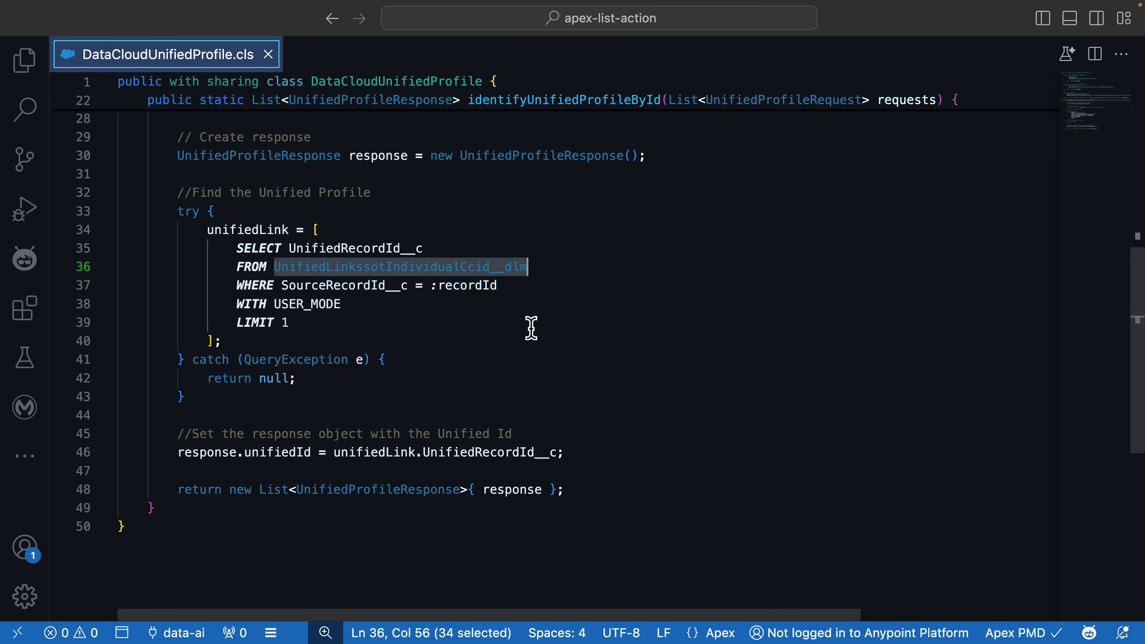
{"action": "double_click", "coordinate": [465, 285]}
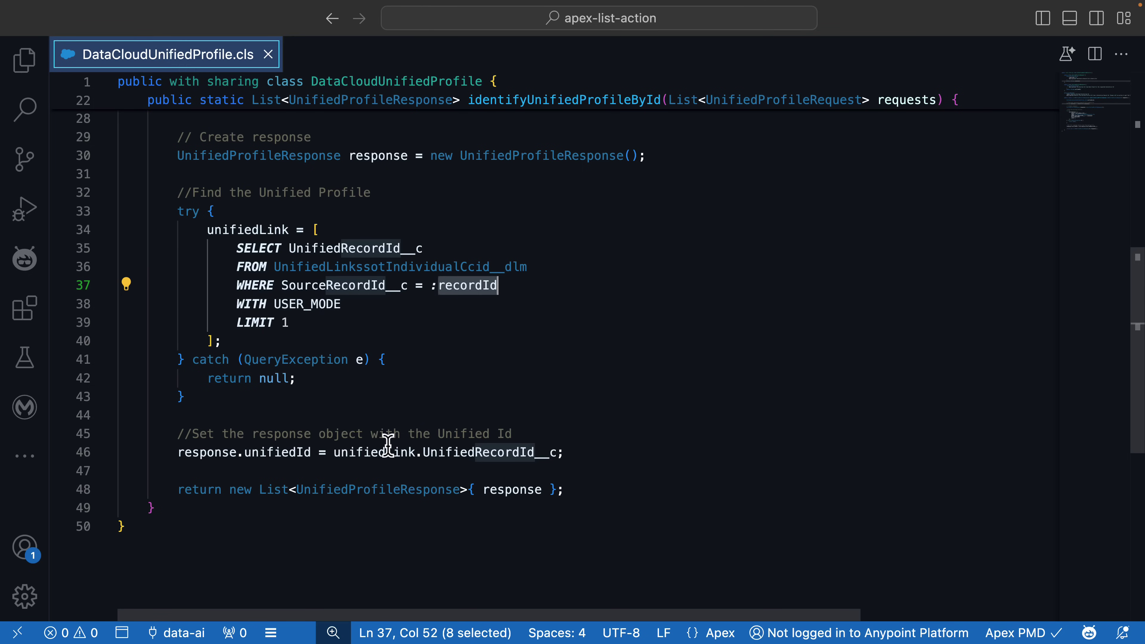
{"action": "double_click", "coordinate": [441, 452]}
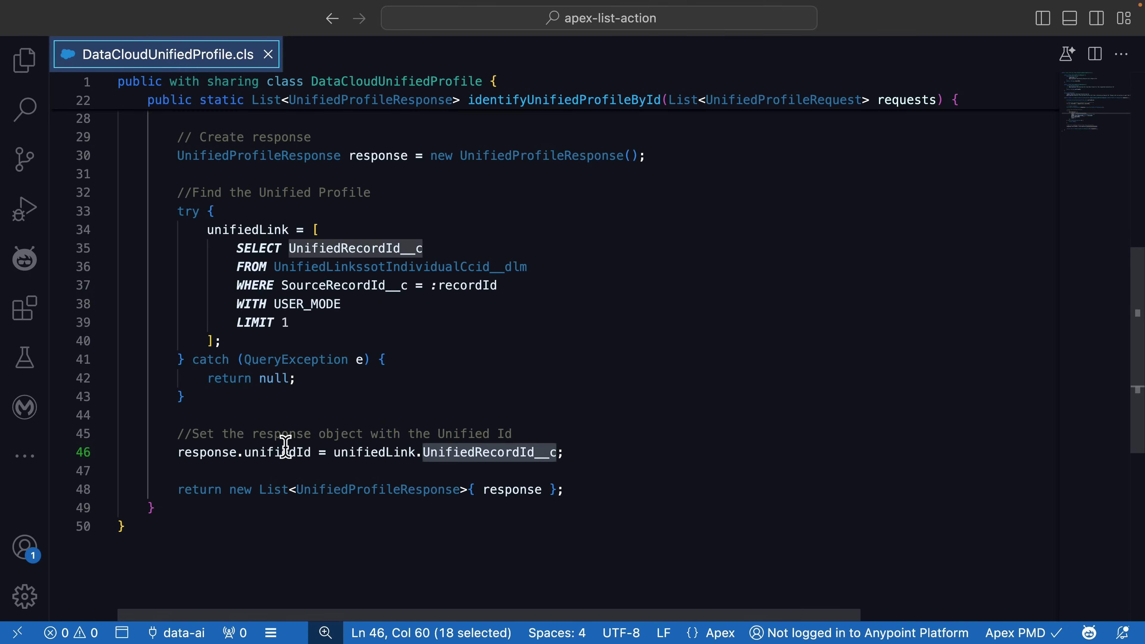
{"action": "left_click", "coordinate": [497, 389]}
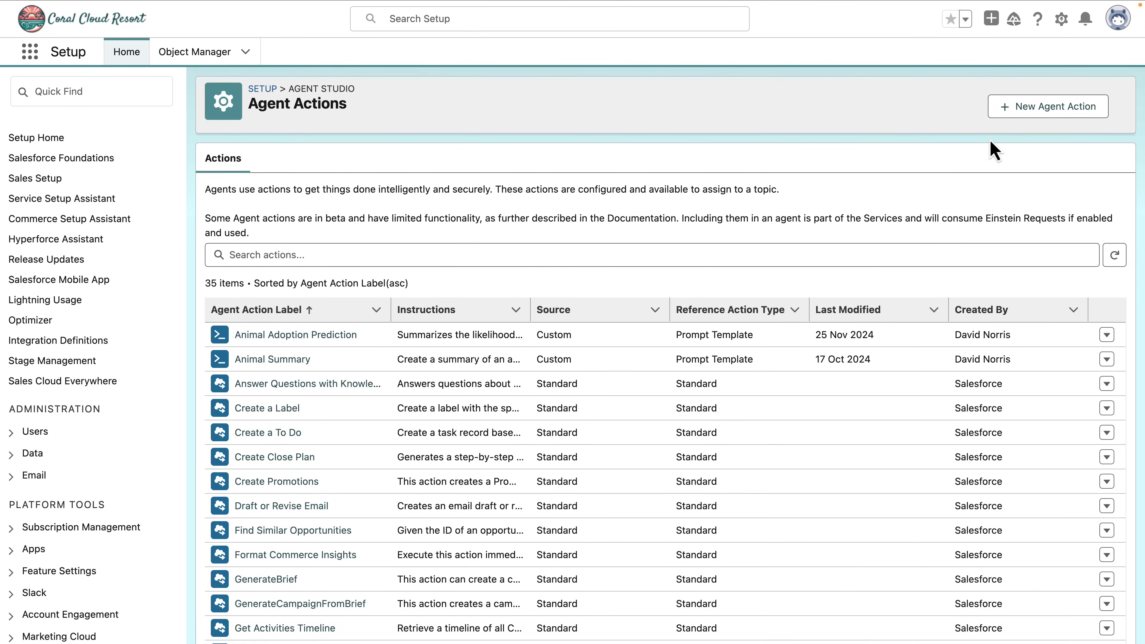
- Create an Apex agent action from Identify Unified Profile By Id, showing its output in conversation
{"action": "left_click", "coordinate": [1025, 110]}
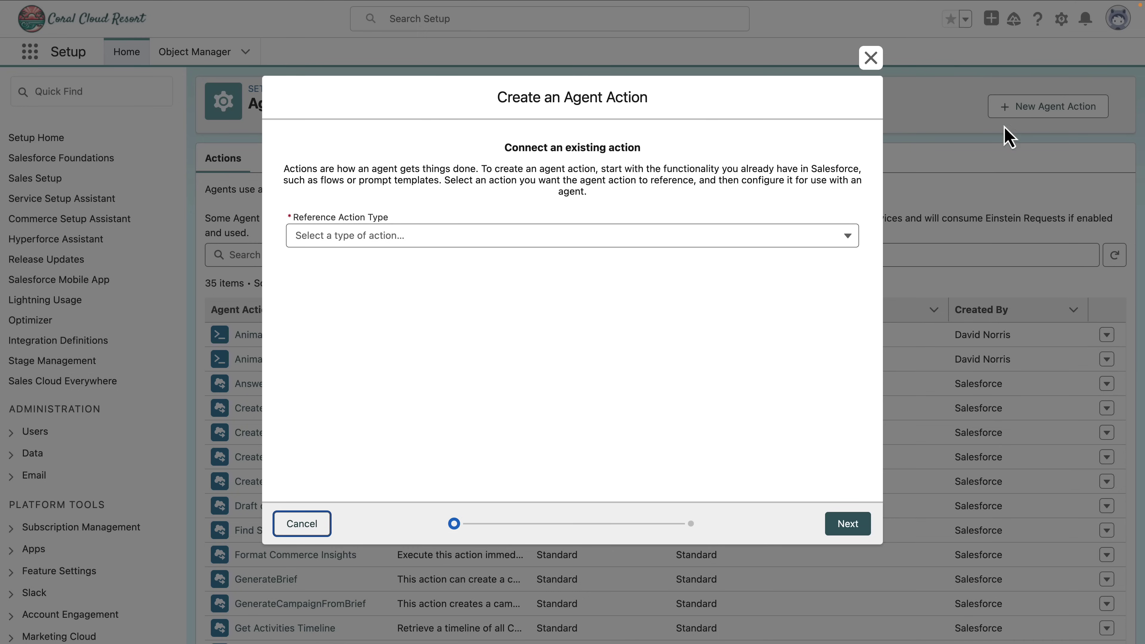
{"action": "left_click", "coordinate": [452, 242]}
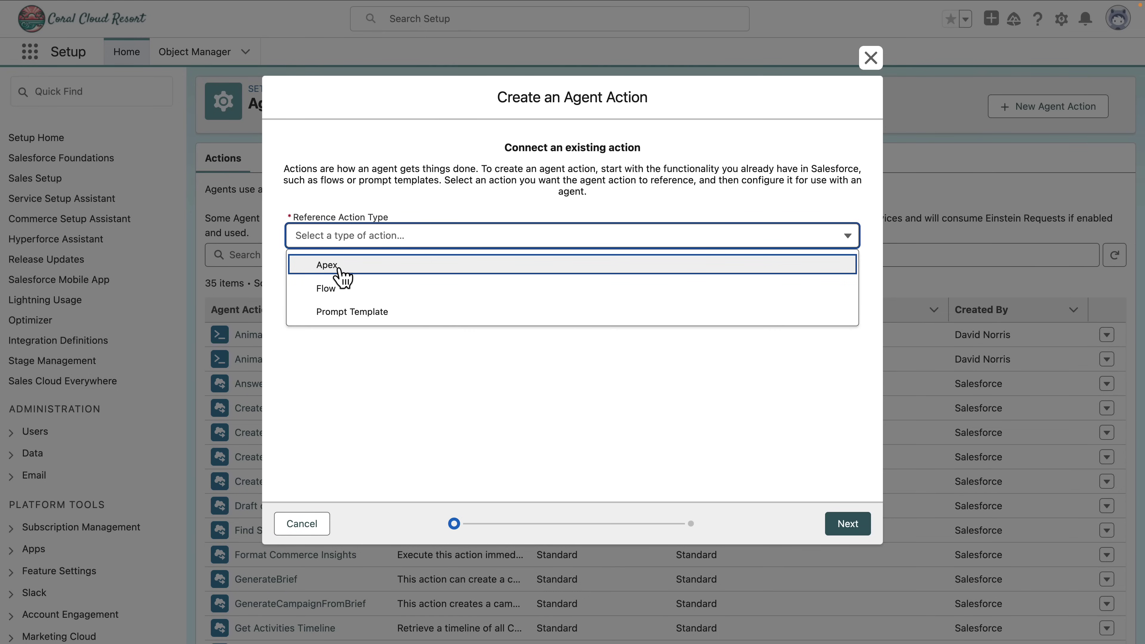
{"action": "left_click", "coordinate": [327, 265]}
{"action": "left_click", "coordinate": [407, 276]}
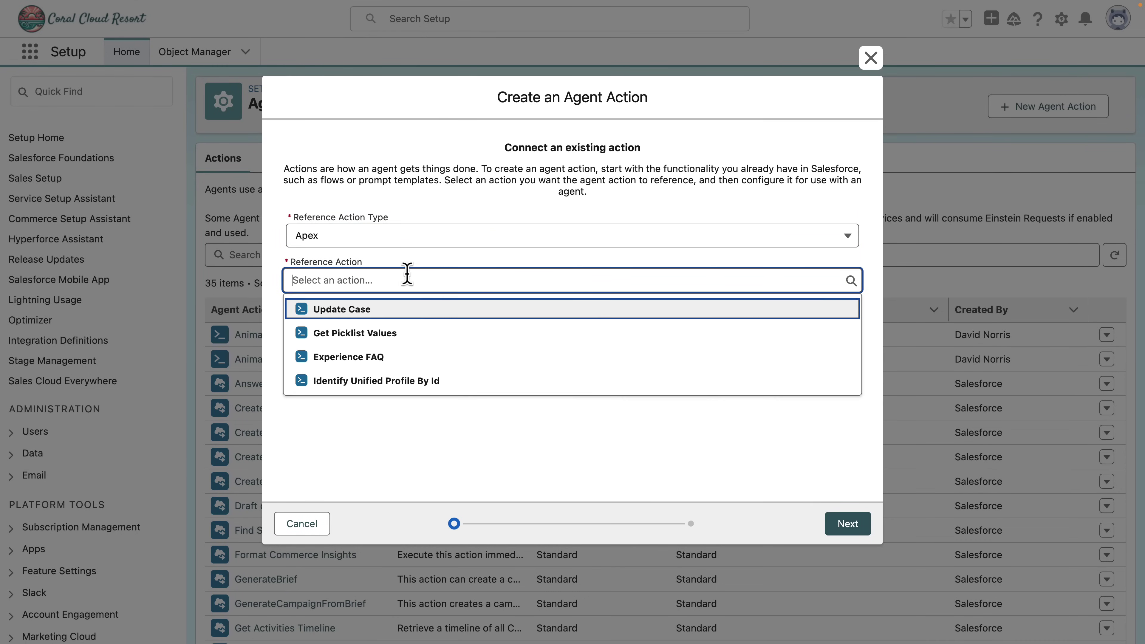
{"action": "left_click", "coordinate": [465, 384]}
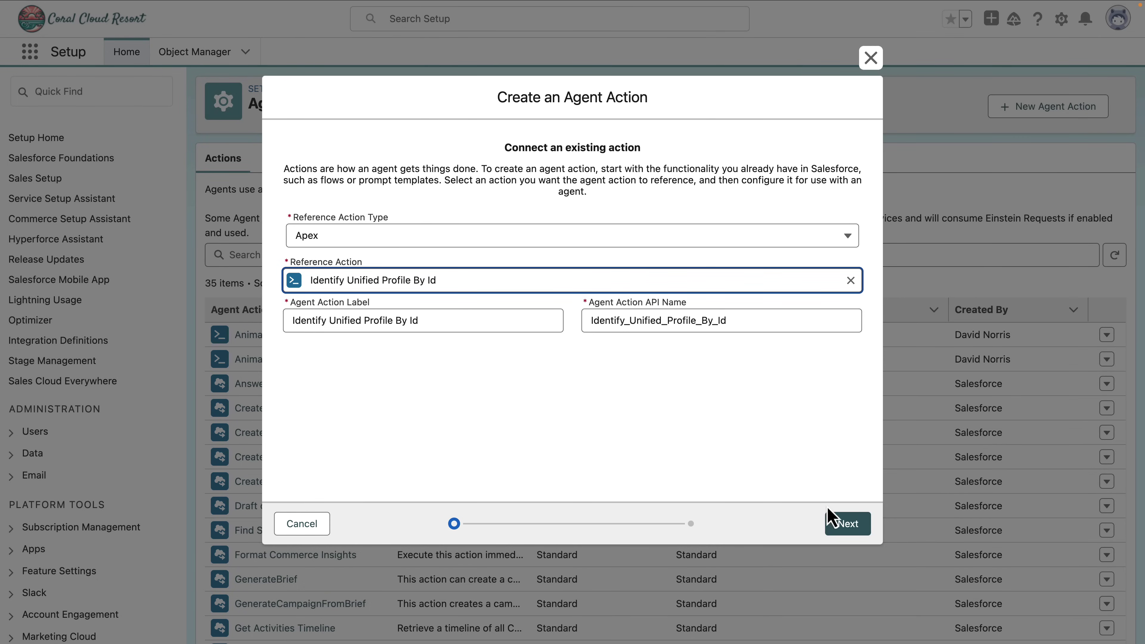
{"action": "left_click", "coordinate": [834, 524]}
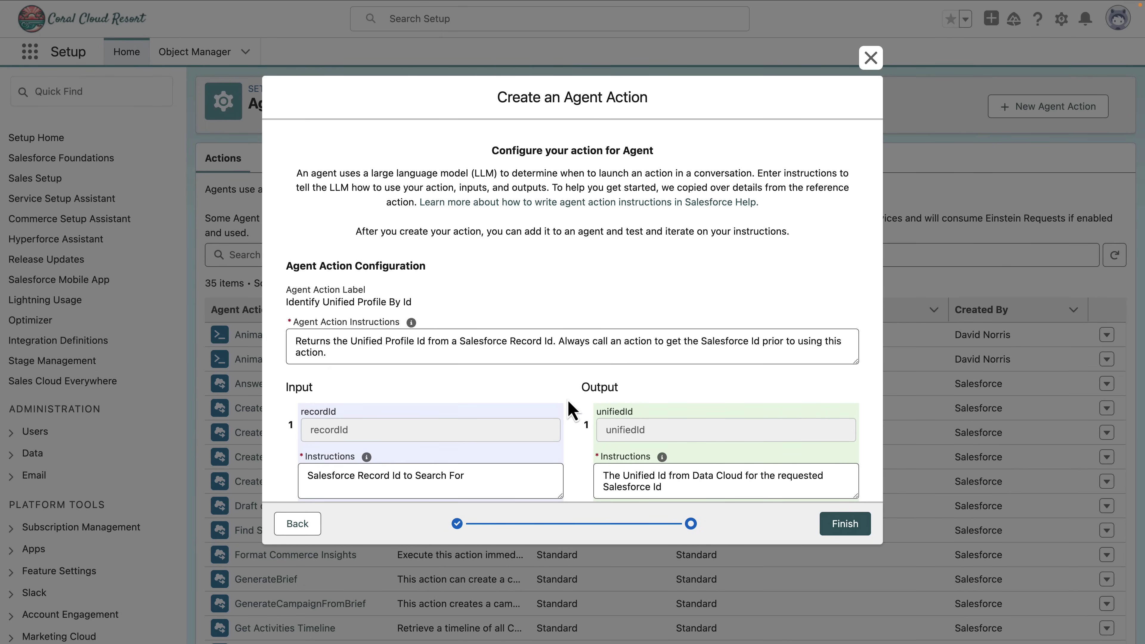
{"action": "scroll", "coordinate": [569, 408], "scroll_direction": "down", "scroll_amount": 3}
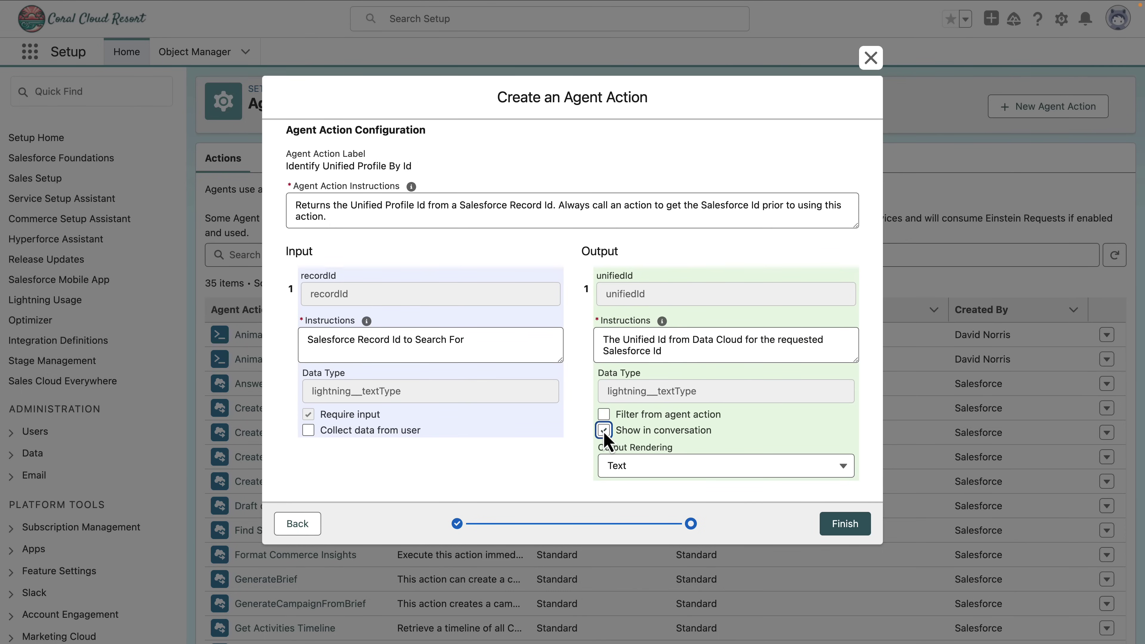
{"action": "left_click", "coordinate": [842, 525]}
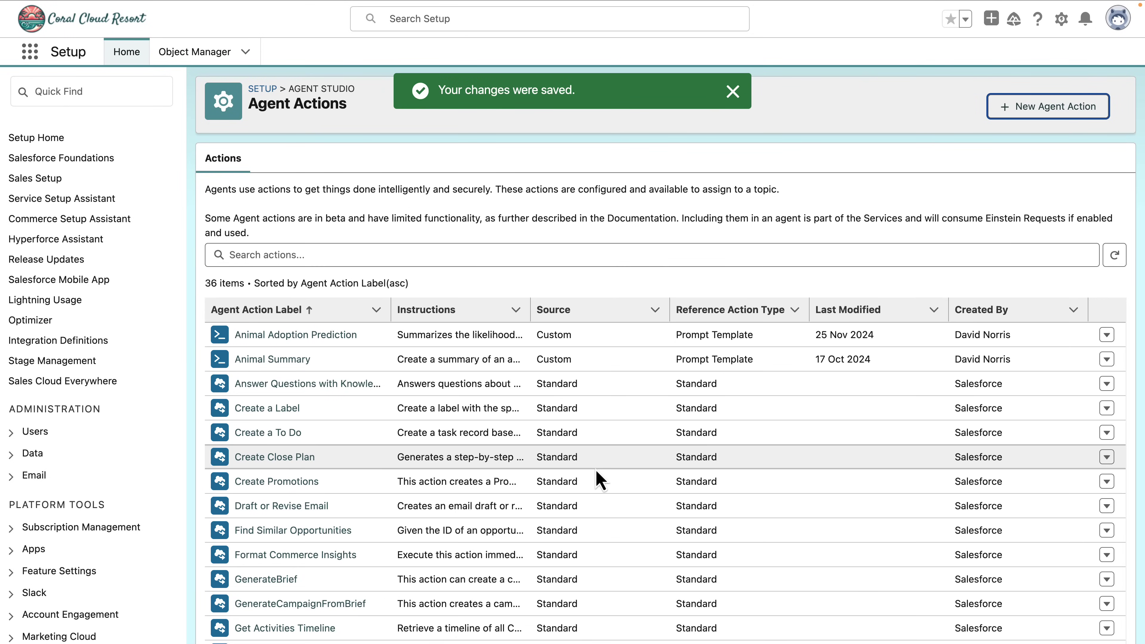
- Add Identify Unified Profile By Id to the topic from the Asset Library, searching 'Iden'
{"action": "scroll", "coordinate": [600, 480], "scroll_direction": "down", "scroll_amount": 10}
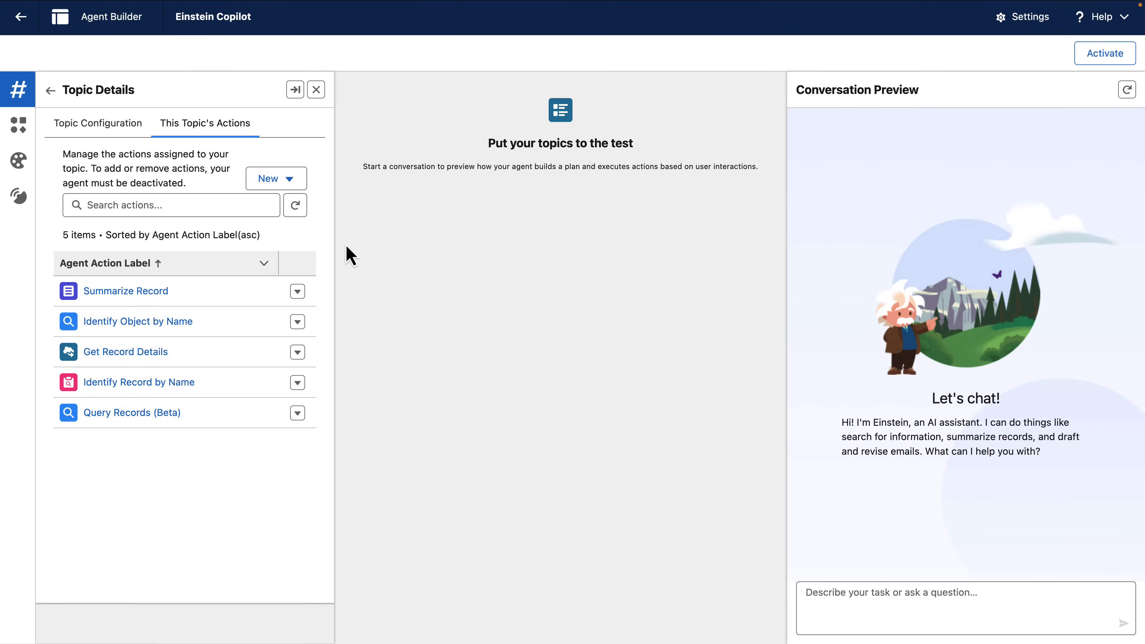
{"action": "left_click", "coordinate": [288, 183]}
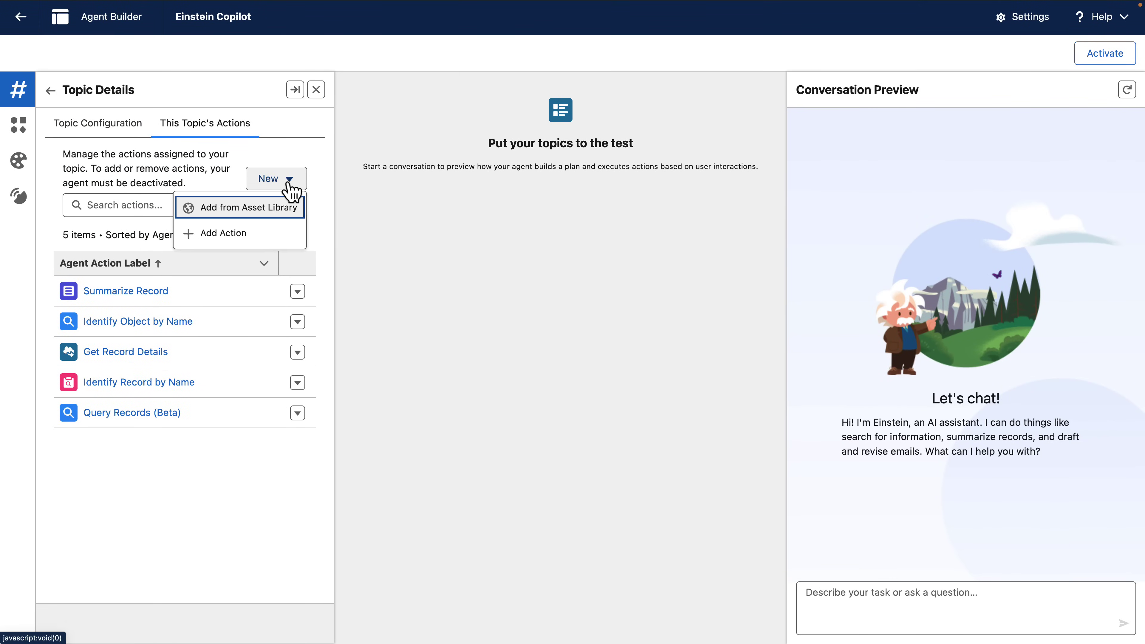
{"action": "left_click", "coordinate": [270, 211]}
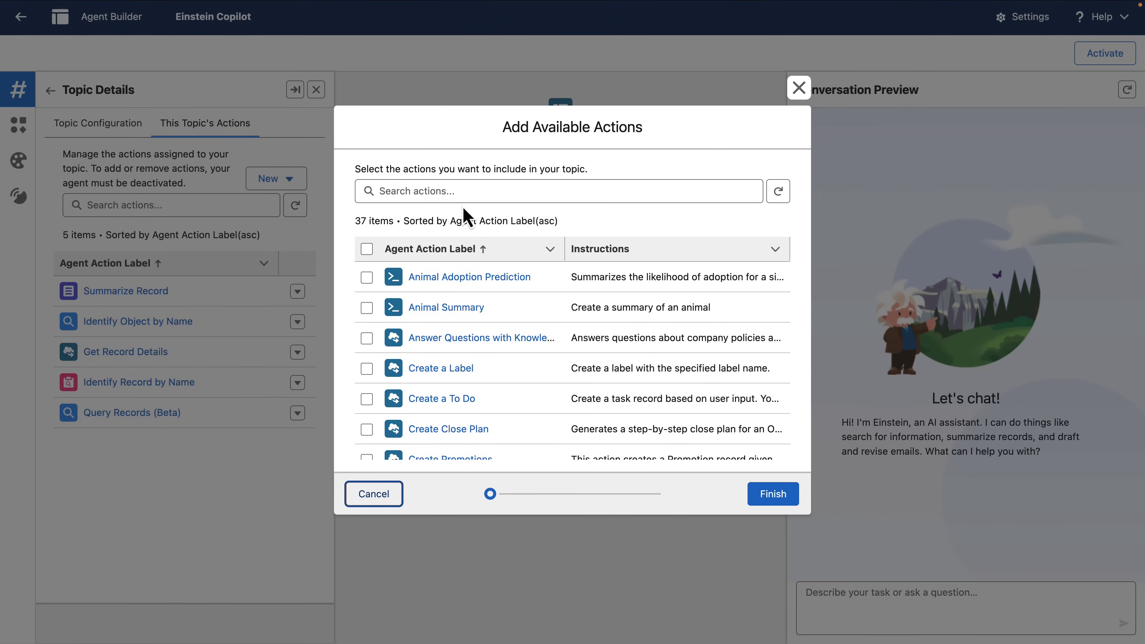
{"action": "left_click", "coordinate": [462, 193]}
{"action": "type", "text": "Iden"}
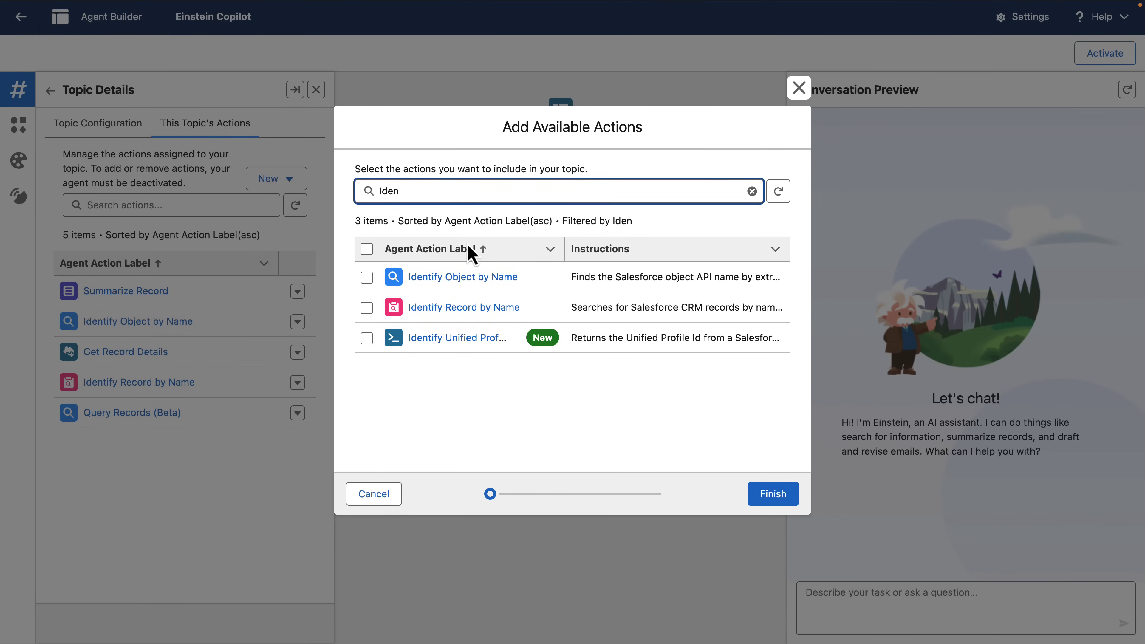
{"action": "left_click_drag", "start_coordinate": [558, 256], "coordinate": [621, 255]}
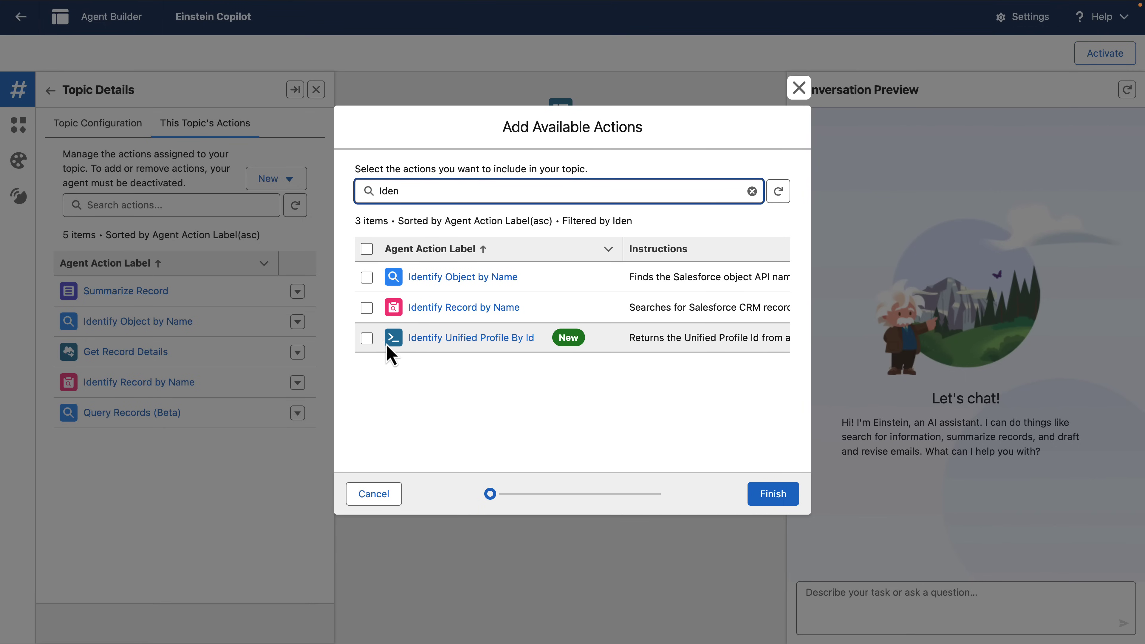
{"action": "left_click", "coordinate": [366, 338]}
{"action": "left_click", "coordinate": [771, 496]}
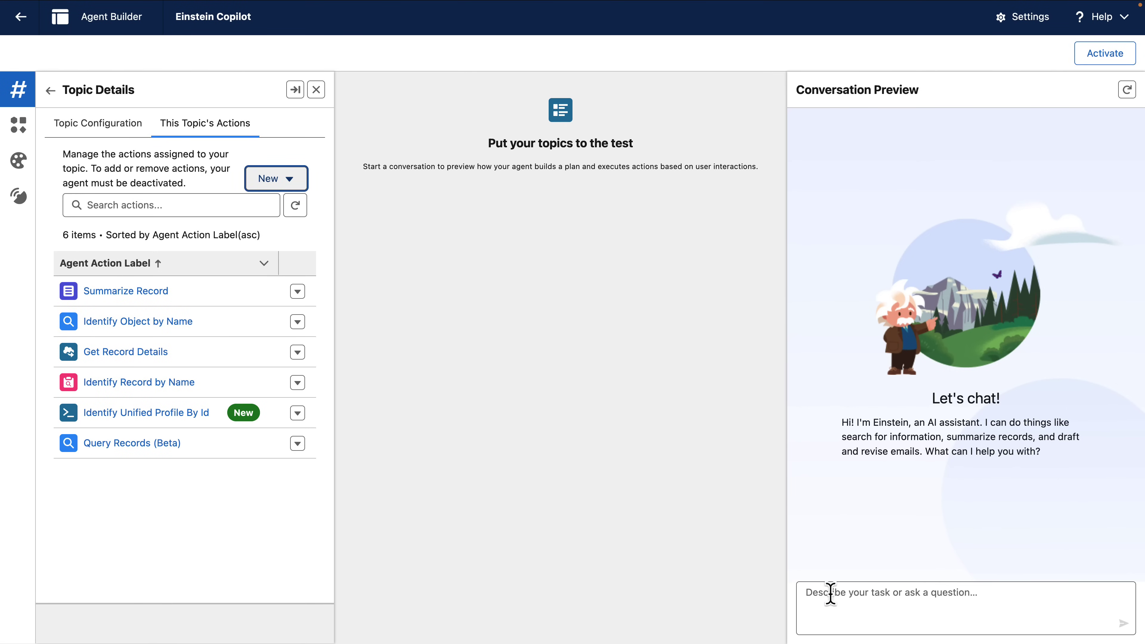
- Ask the preview agent to find the guest's unified profile and receive their unified profile ID
{"action": "left_click", "coordinate": [831, 595]}
{"action": "type", "text": "find "}
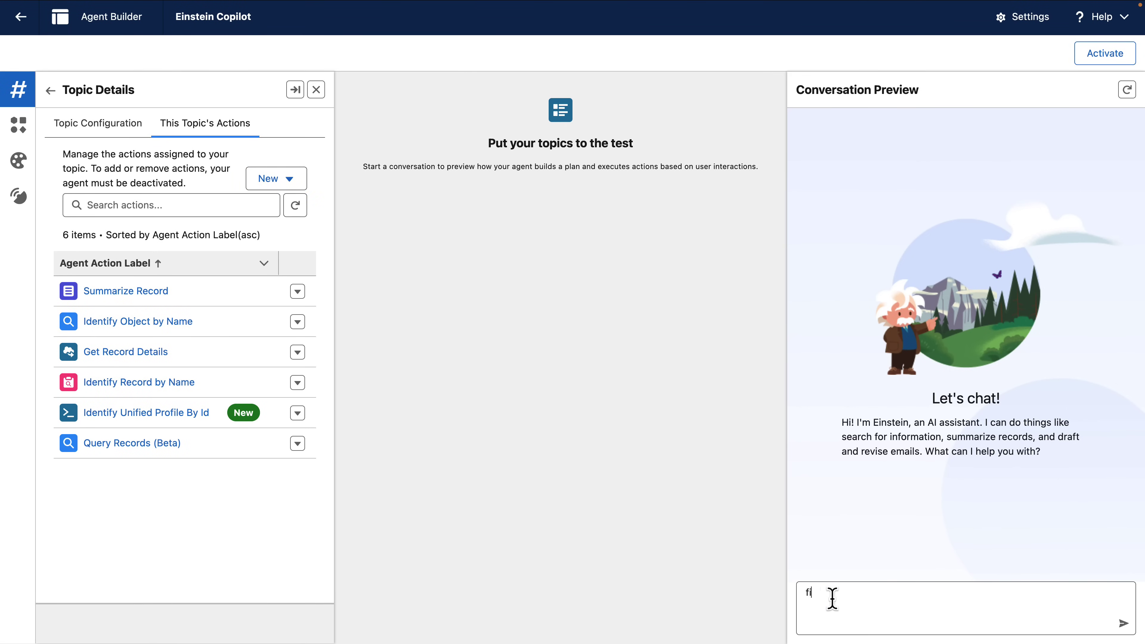
{"action": "type", "text": "the unified profile for wini moyler"}
{"action": "key", "text": "Return"}
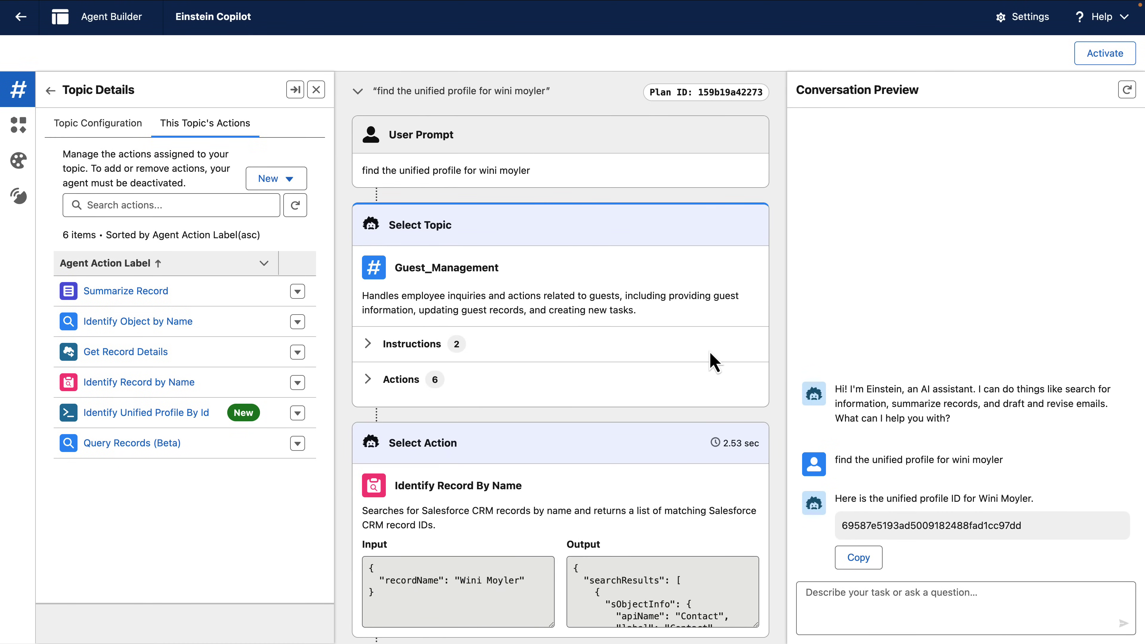
{"action": "scroll", "coordinate": [714, 361], "scroll_direction": "down", "scroll_amount": 5}
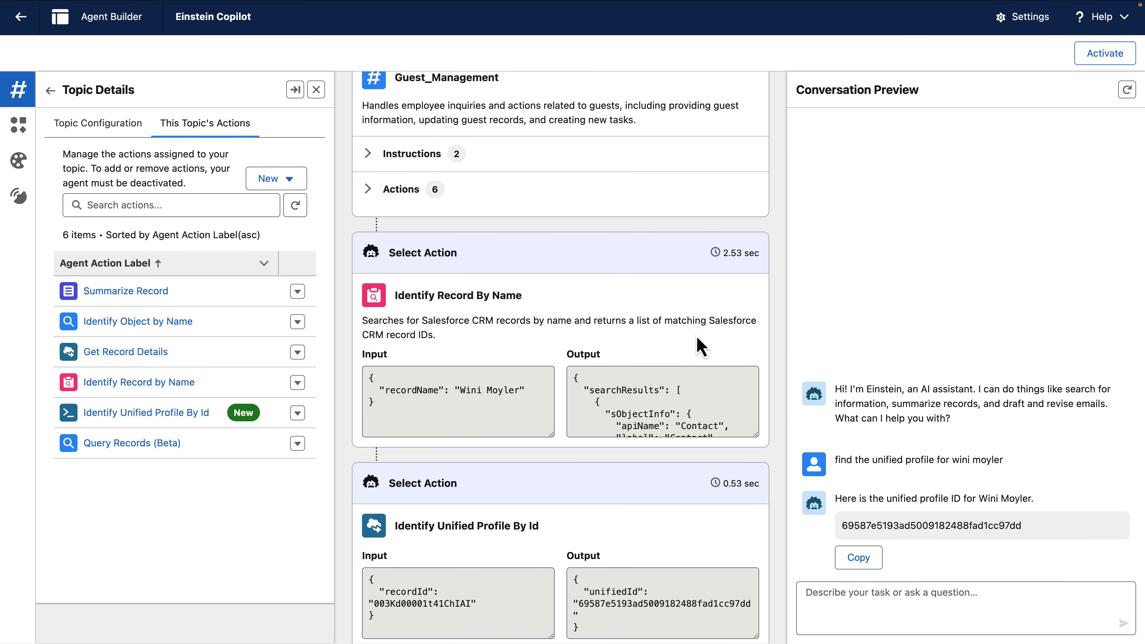
{"action": "scroll", "coordinate": [697, 338], "scroll_direction": "down", "scroll_amount": 4}
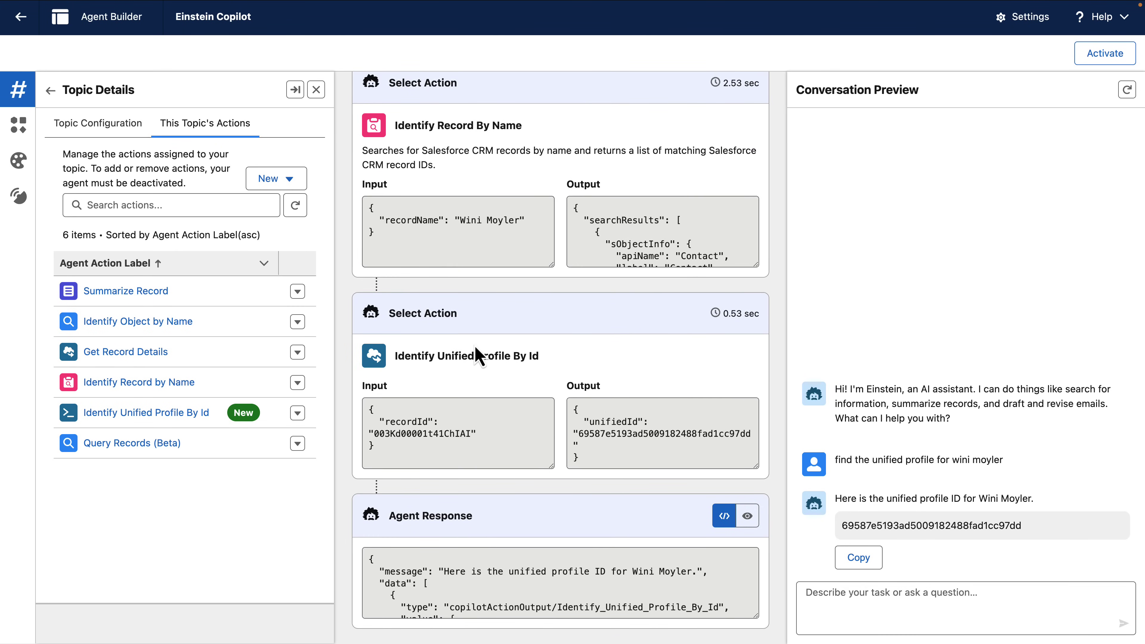